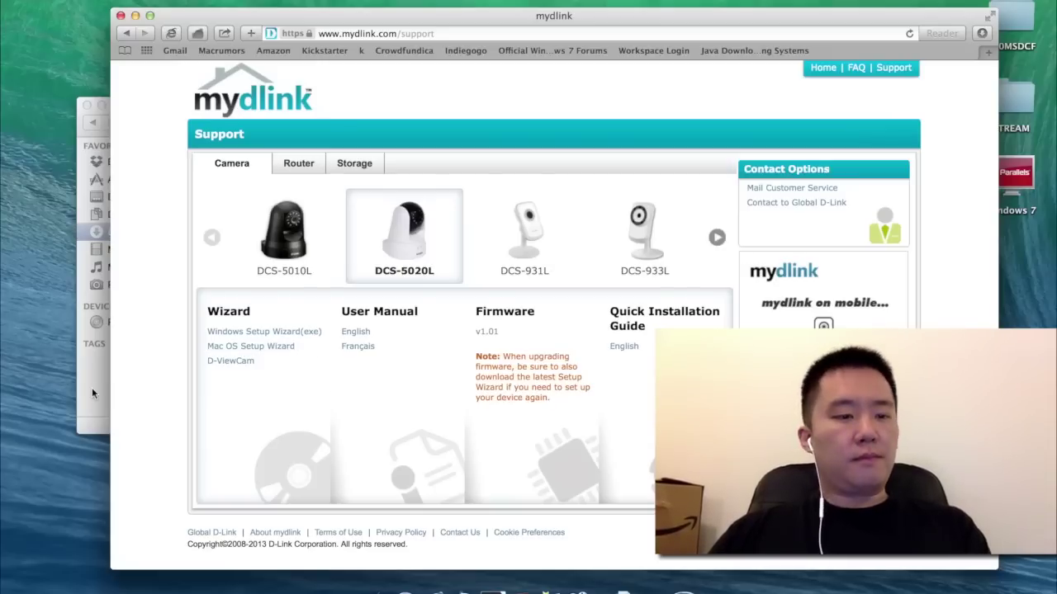
Step: Mount Setup_wizard_5020L_v1.04.03.dmg from Downloads and launch its SetupWizard app
key(super+Tab)
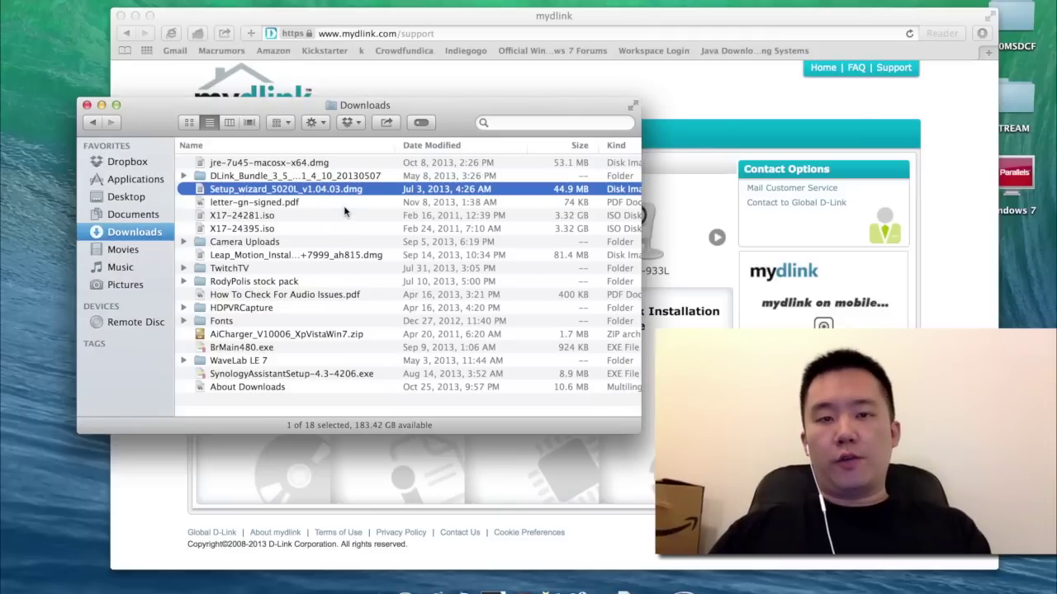
double_click(322, 189)
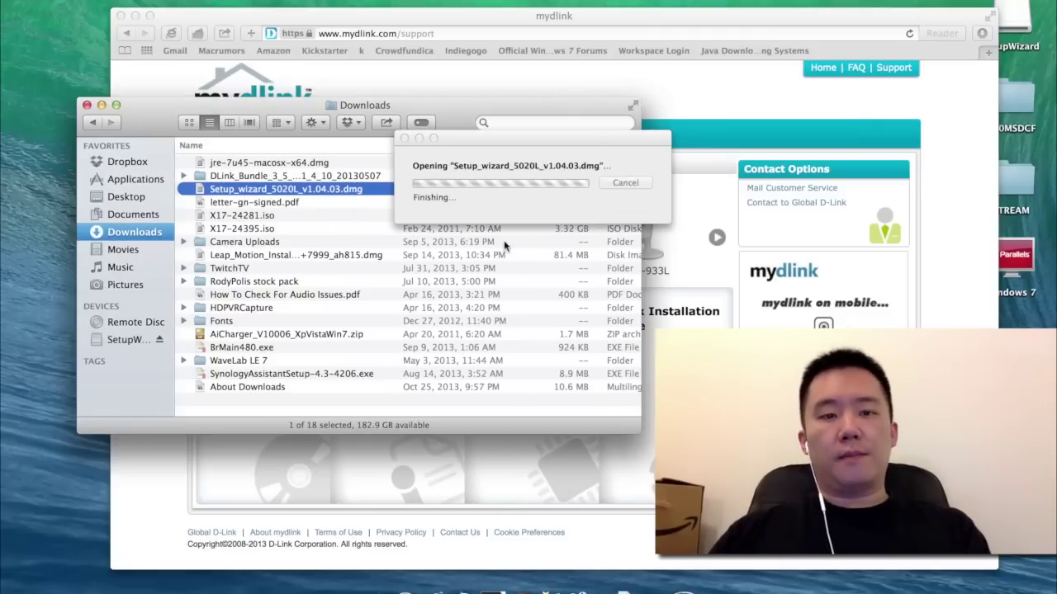
double_click(159, 167)
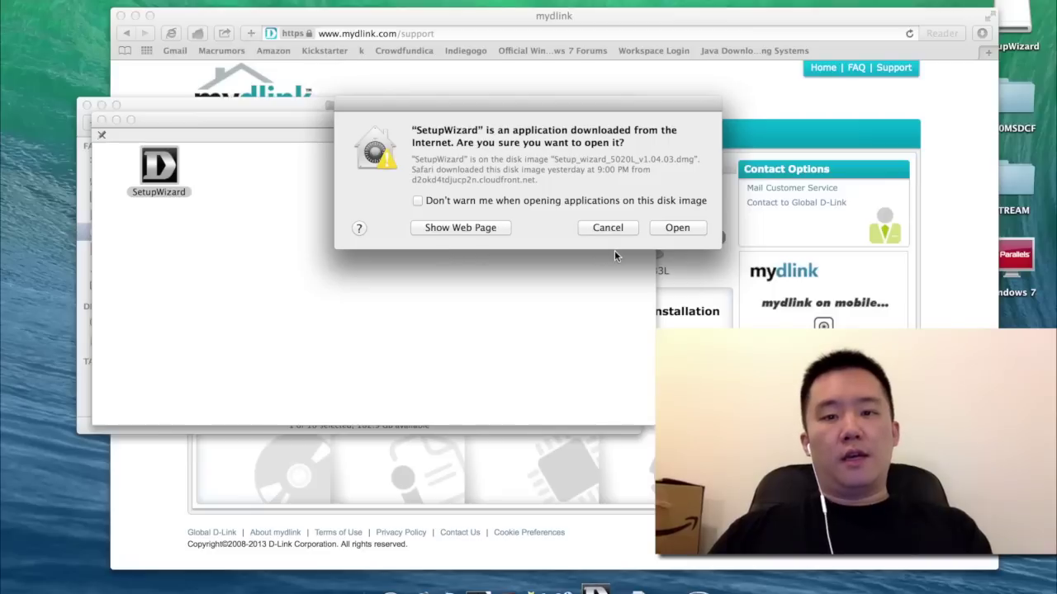
Step: Confirm opening SetupWizard, start setup in English, and accept the license terms
click(677, 228)
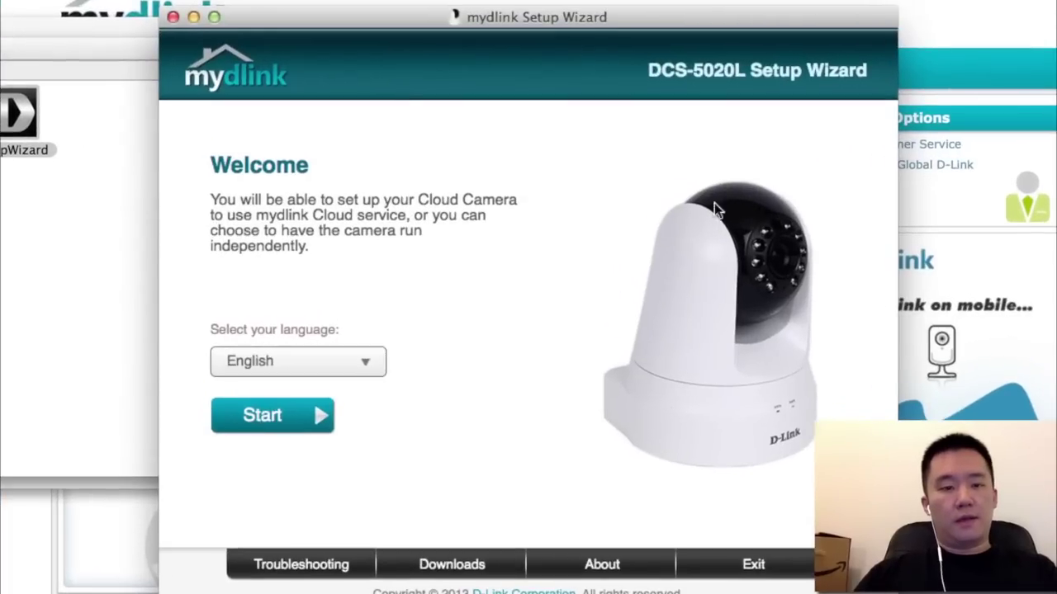
click(308, 408)
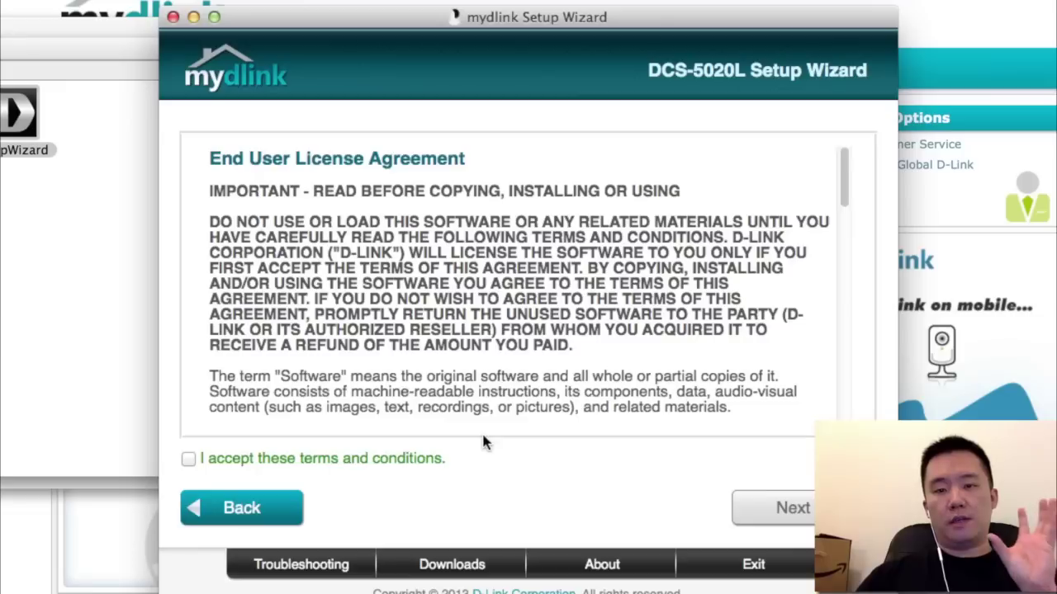
click(189, 460)
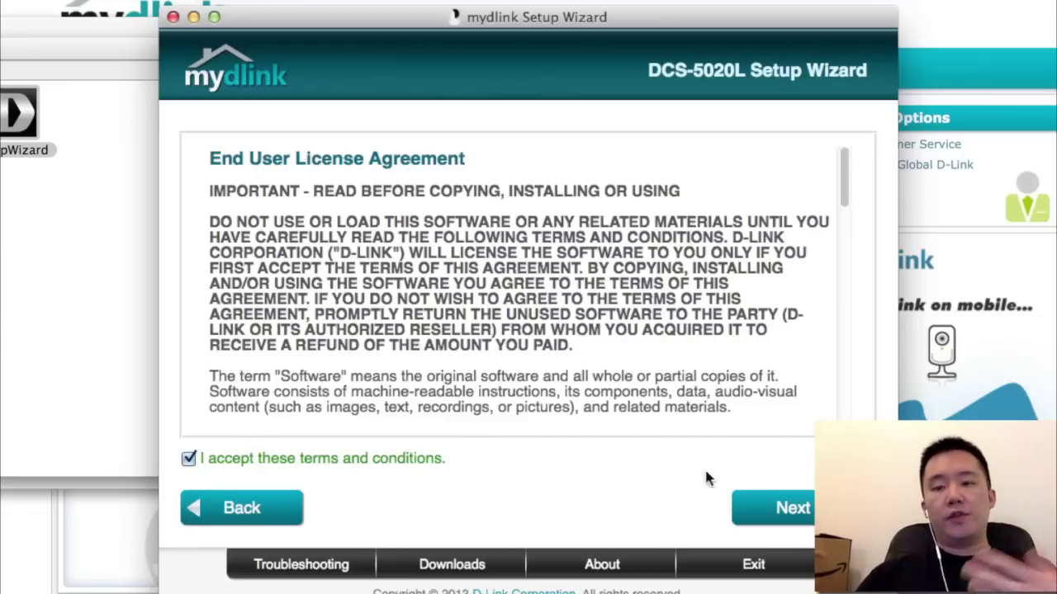
click(793, 509)
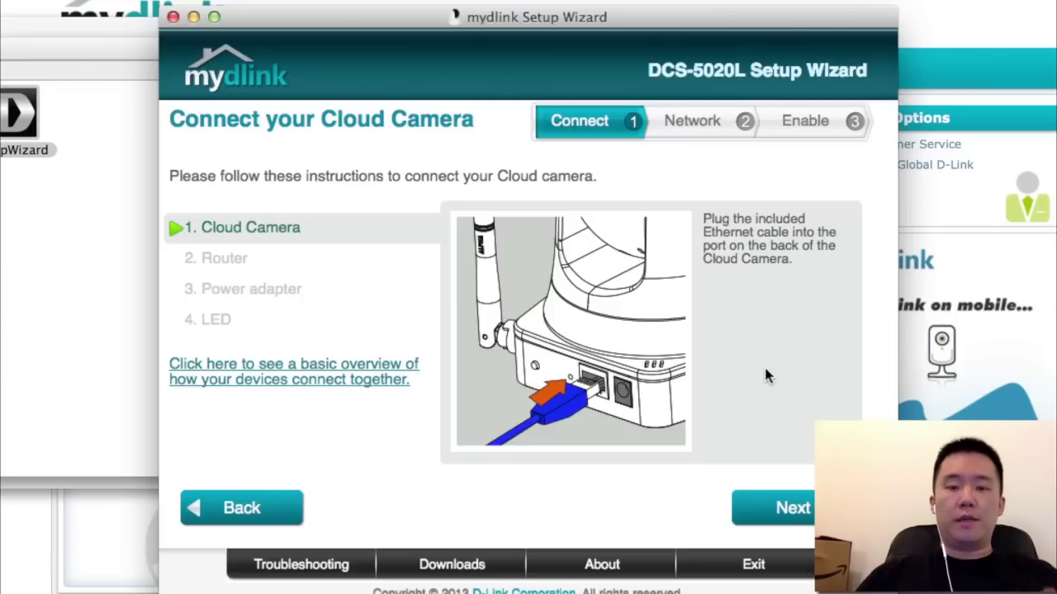
Step: Advance through the Router, Power adapter and LED steps, confirming the LED is solid green
click(765, 510)
click(765, 509)
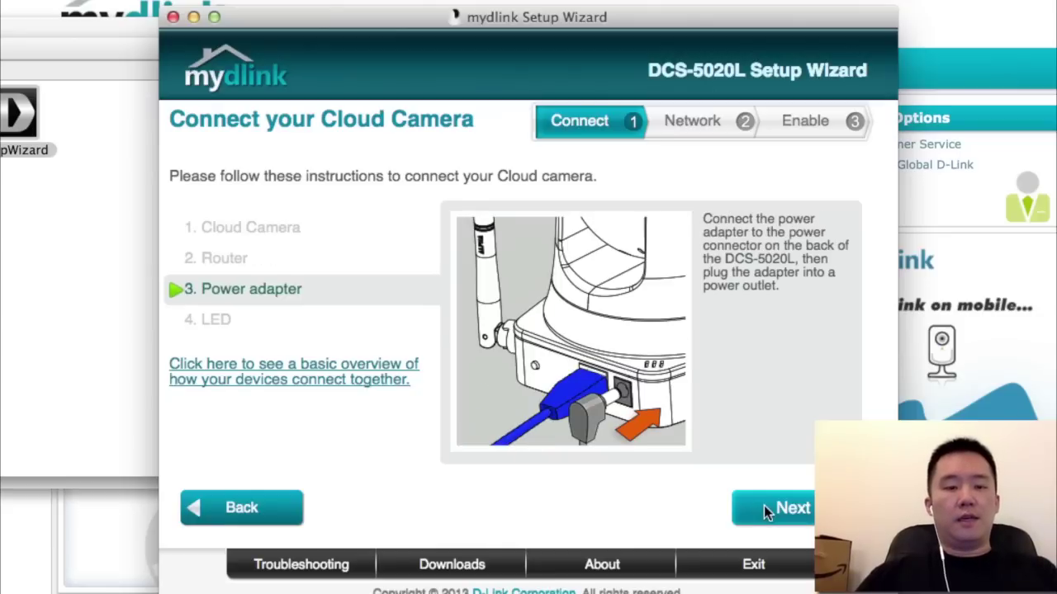
click(764, 507)
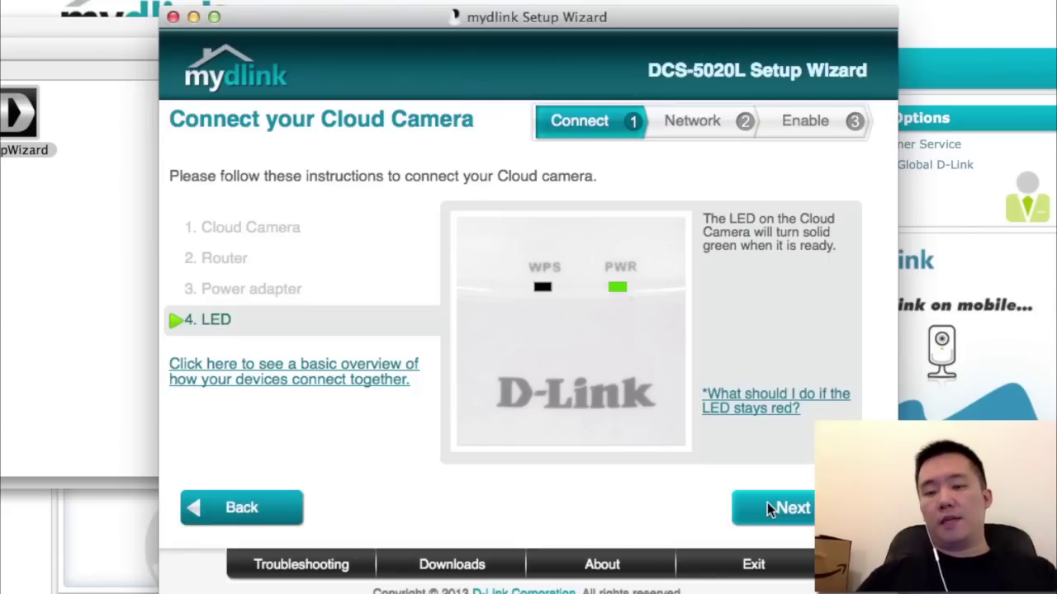
click(766, 507)
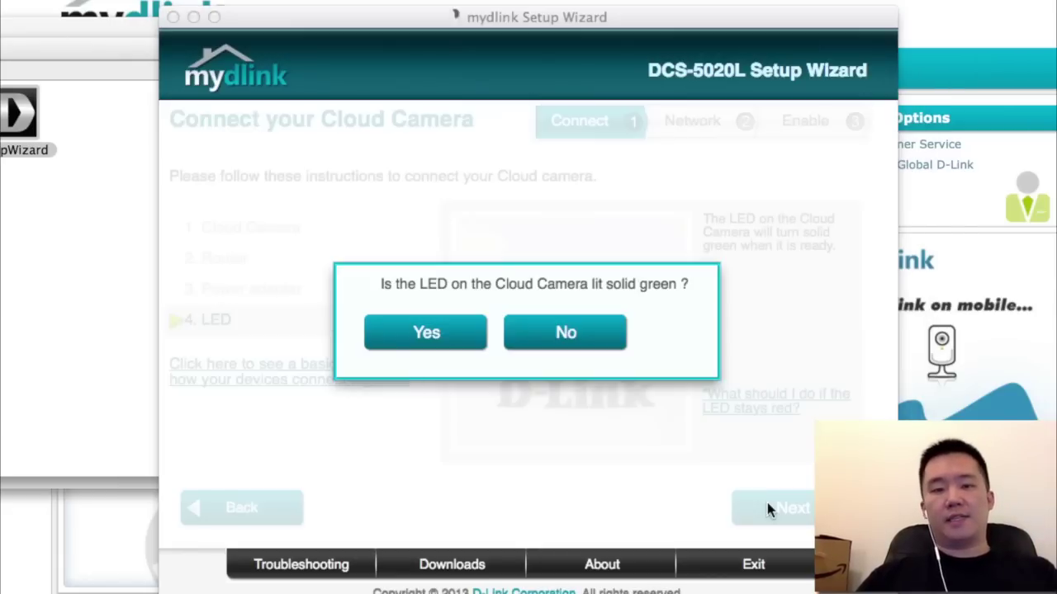
click(462, 334)
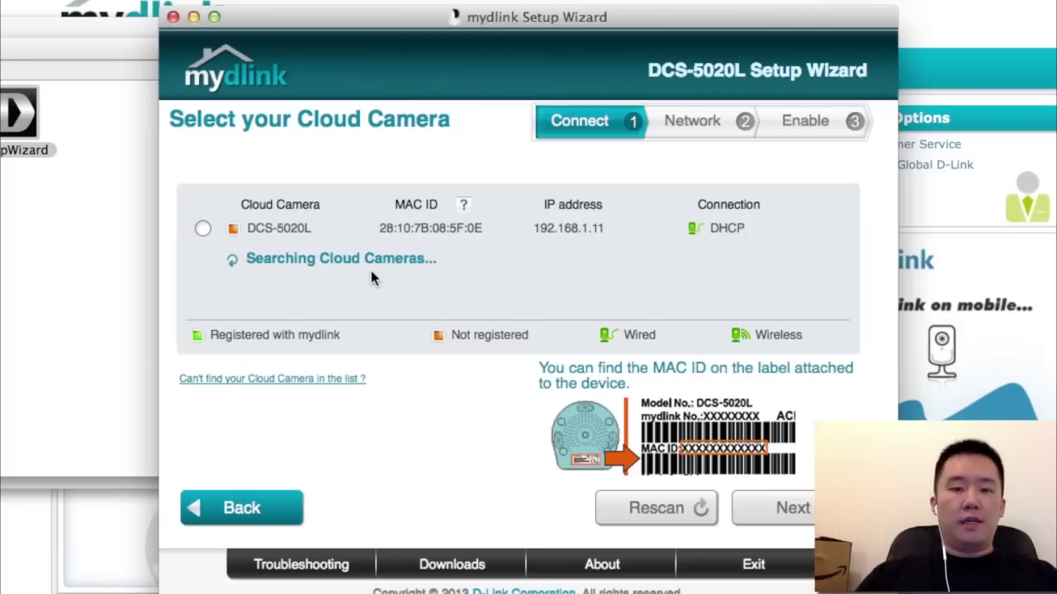
Step: Select the DCS-5020L camera and set a new admin password, entered twice
click(203, 229)
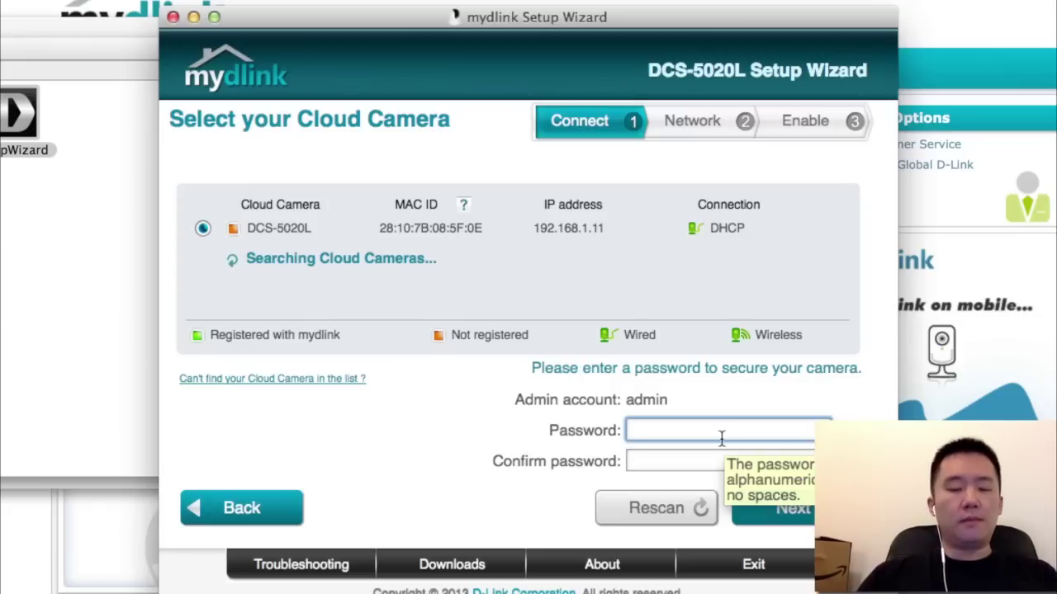
text(********)
key(Tab)
text(********)
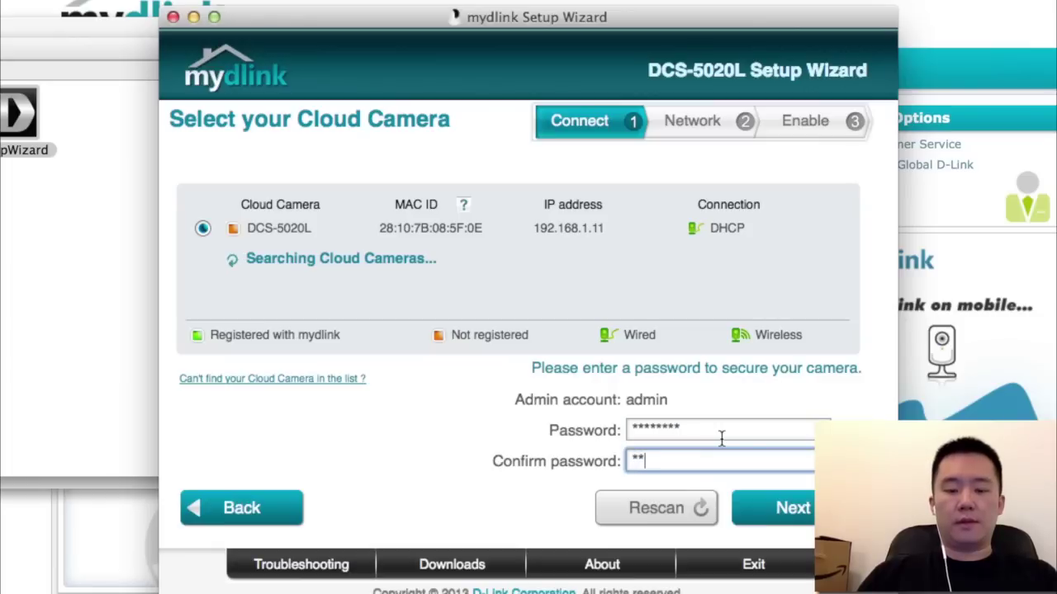
click(774, 505)
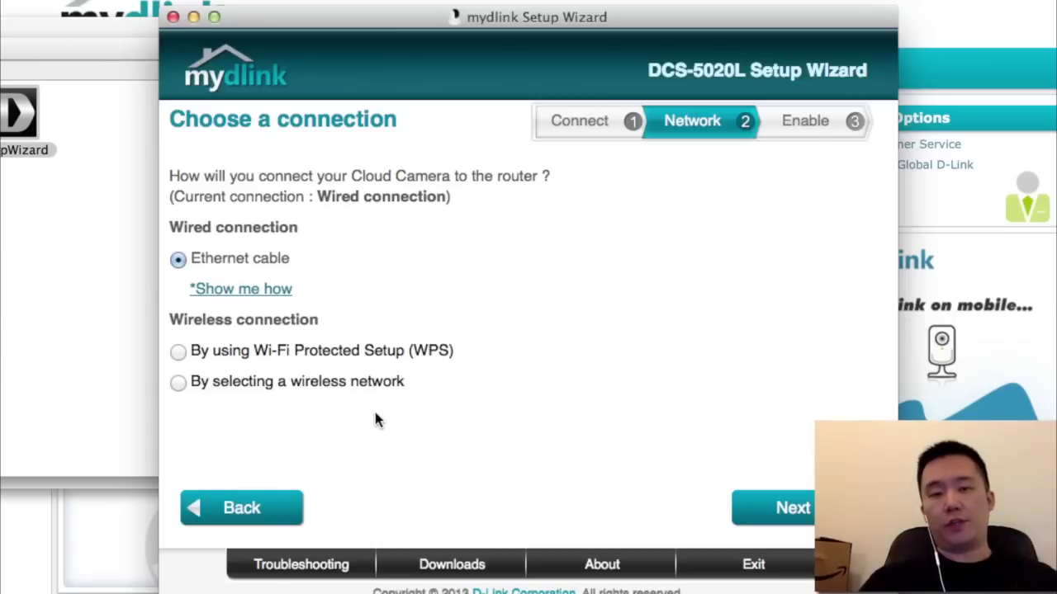
Step: Join the camera to the JQJRC Wi-Fi network with its password, then confirm Ethernet is unplugged
click(179, 383)
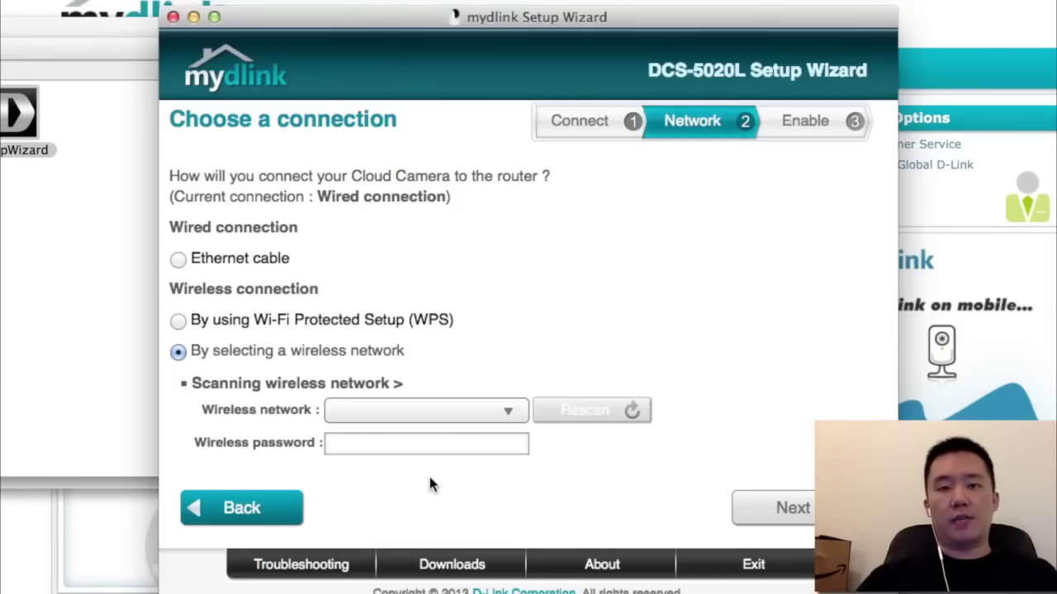
click(464, 447)
key(super+v)
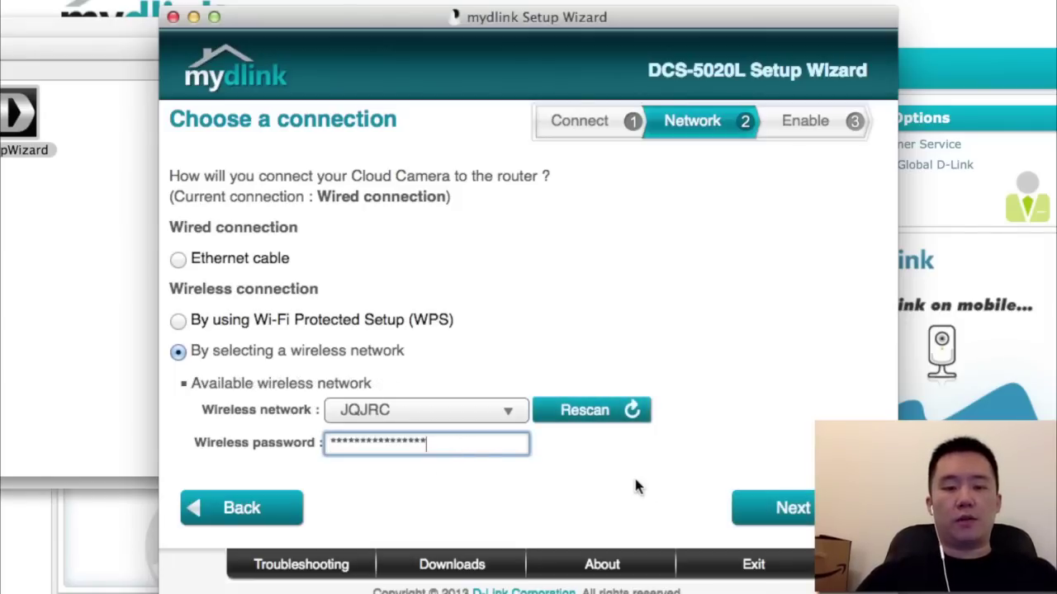
click(802, 511)
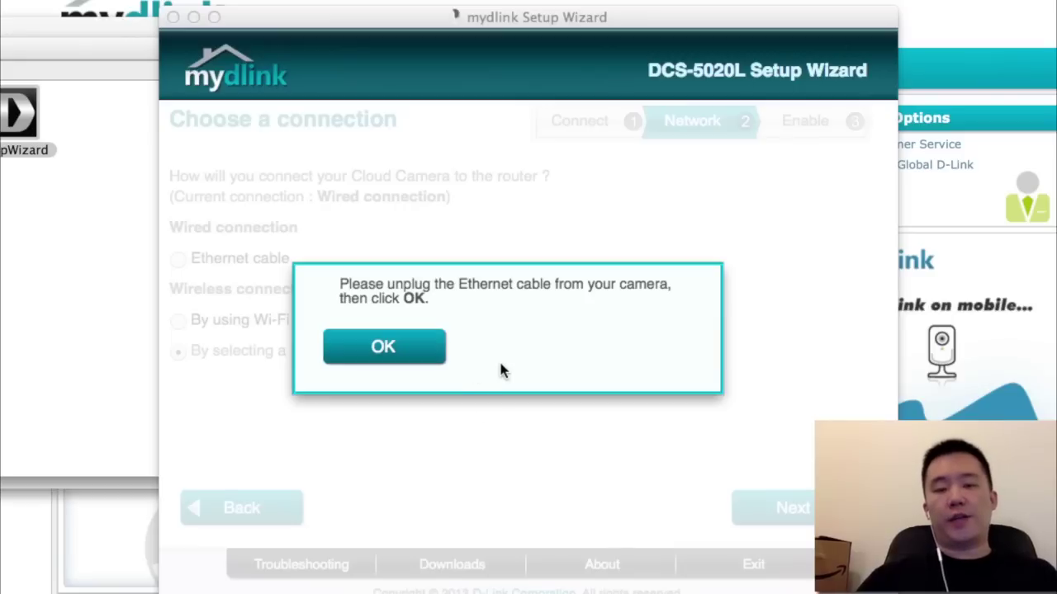
click(415, 351)
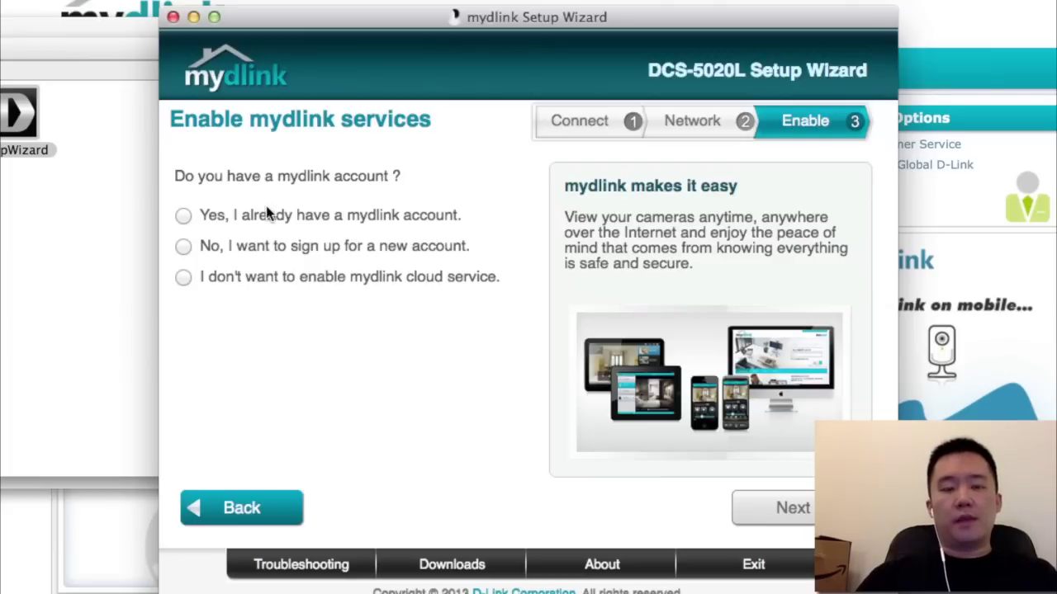
Step: Pick the existing-account option, then switch to signing up for a new mydlink account
click(183, 215)
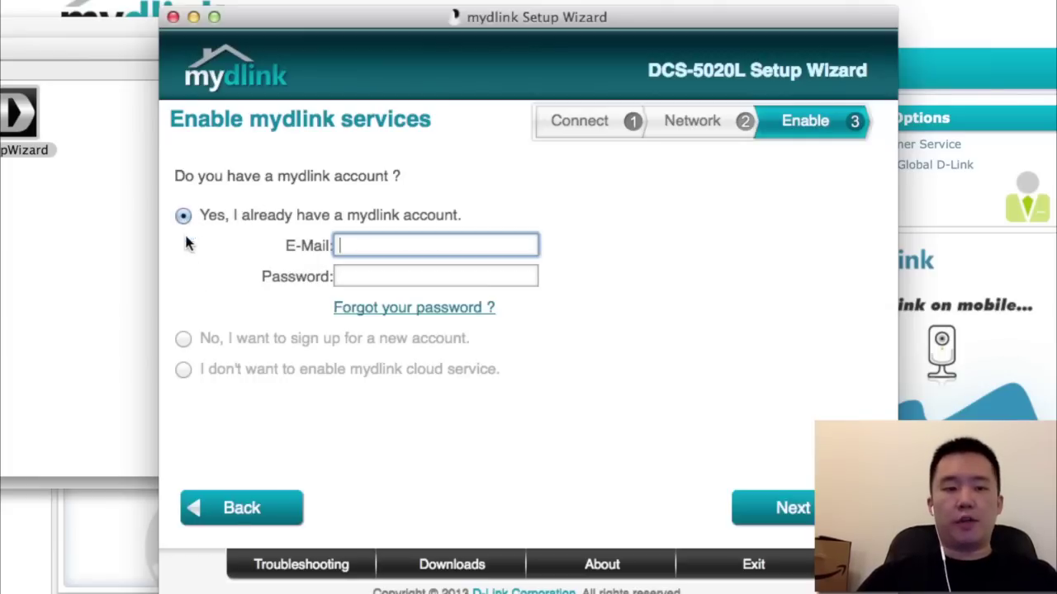
click(183, 339)
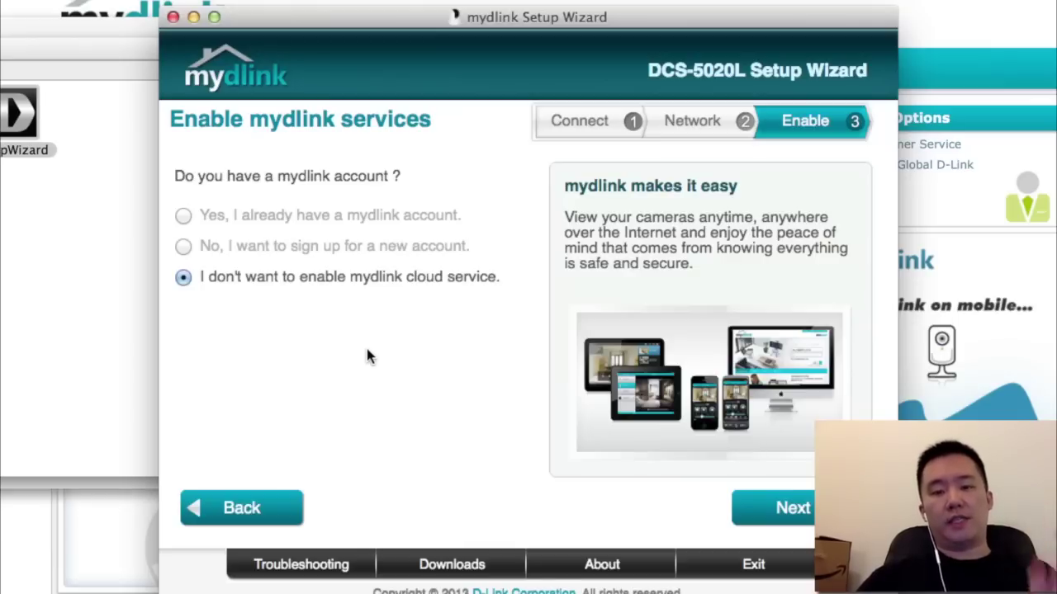
Step: Toggle to the sign-up option, then back to 'Yes, I already have a mydlink account'
click(183, 246)
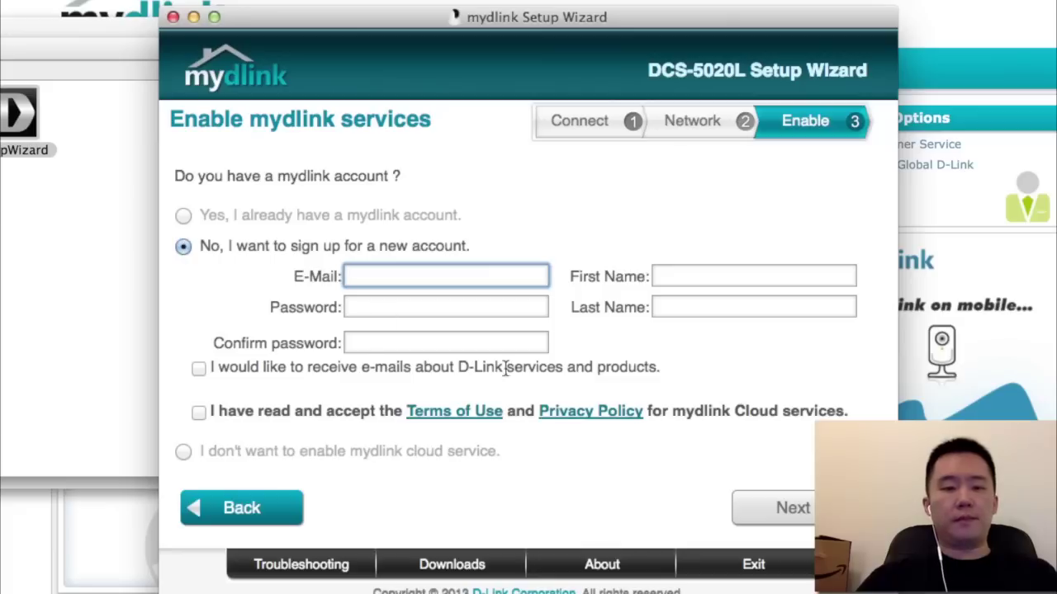
click(183, 214)
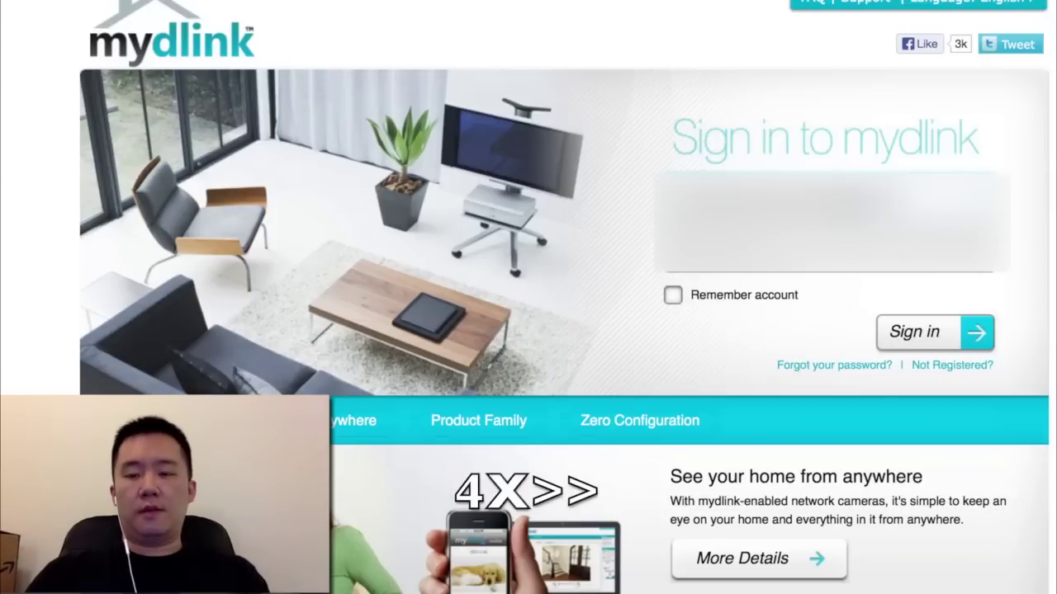
Step: Sign in to mydlink and allow the D-Link Java applet so the DCS-5020L live feed loads
click(916, 332)
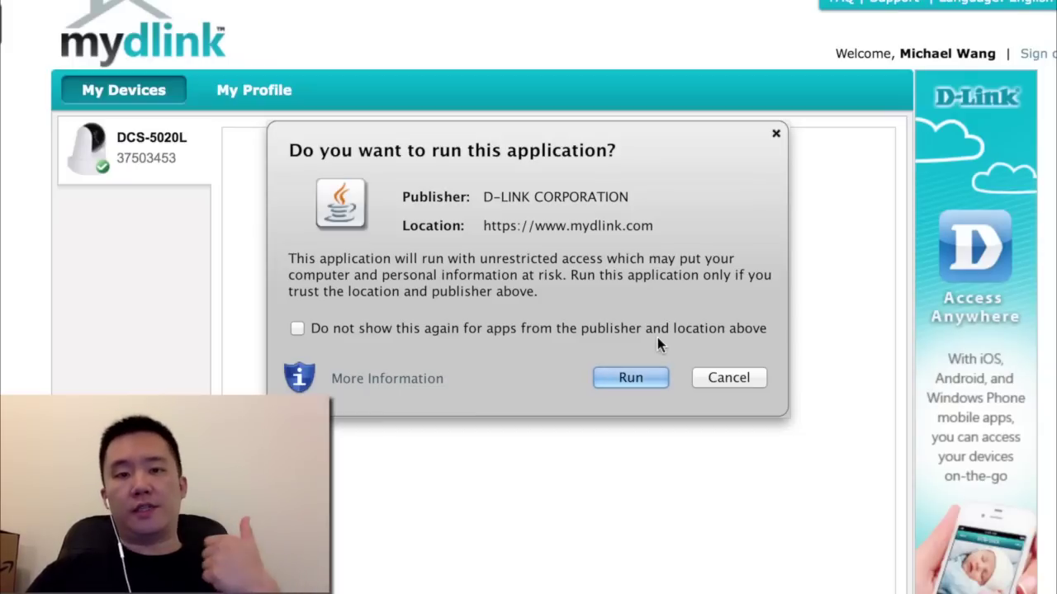
click(644, 381)
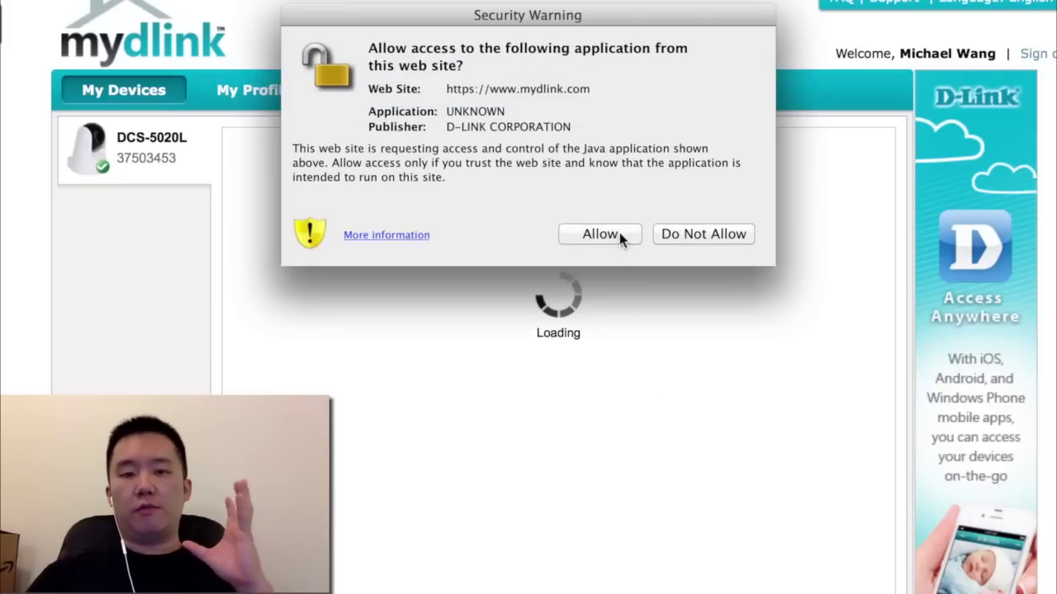
click(620, 236)
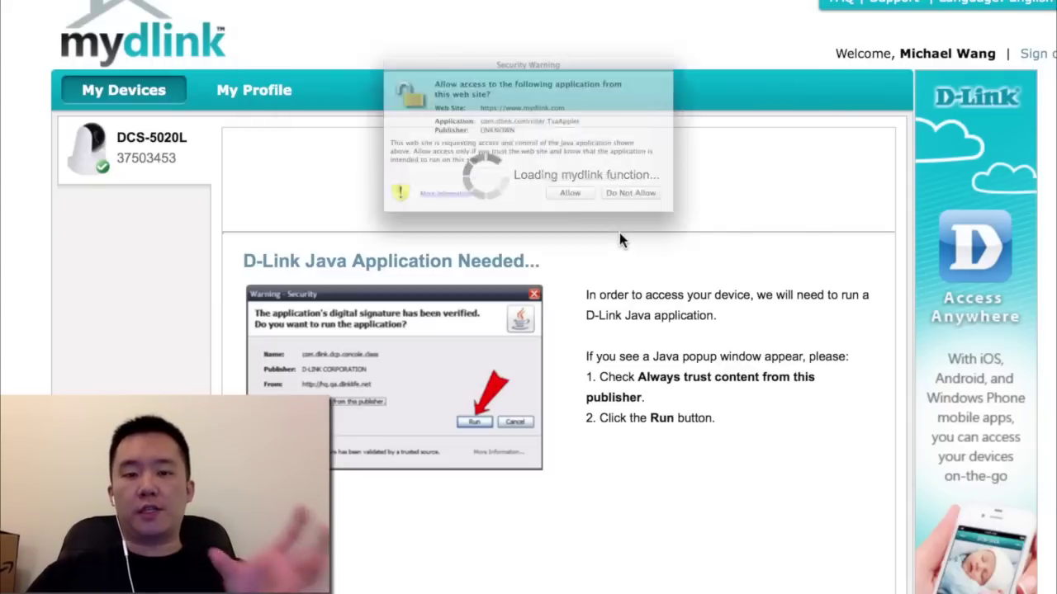
click(606, 234)
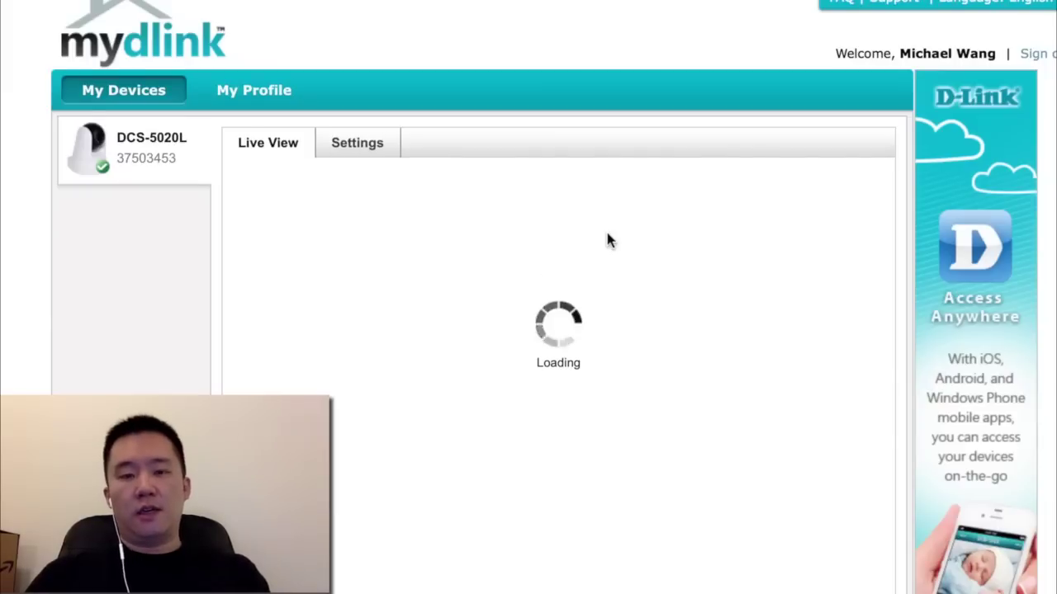
click(602, 232)
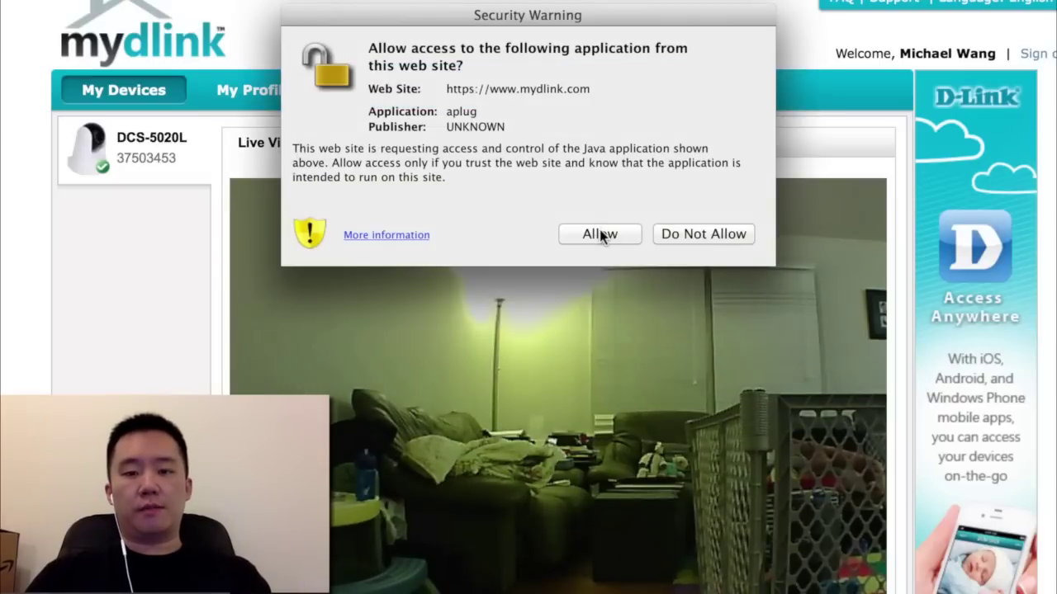
click(601, 234)
scroll(545, 84, down, 3)
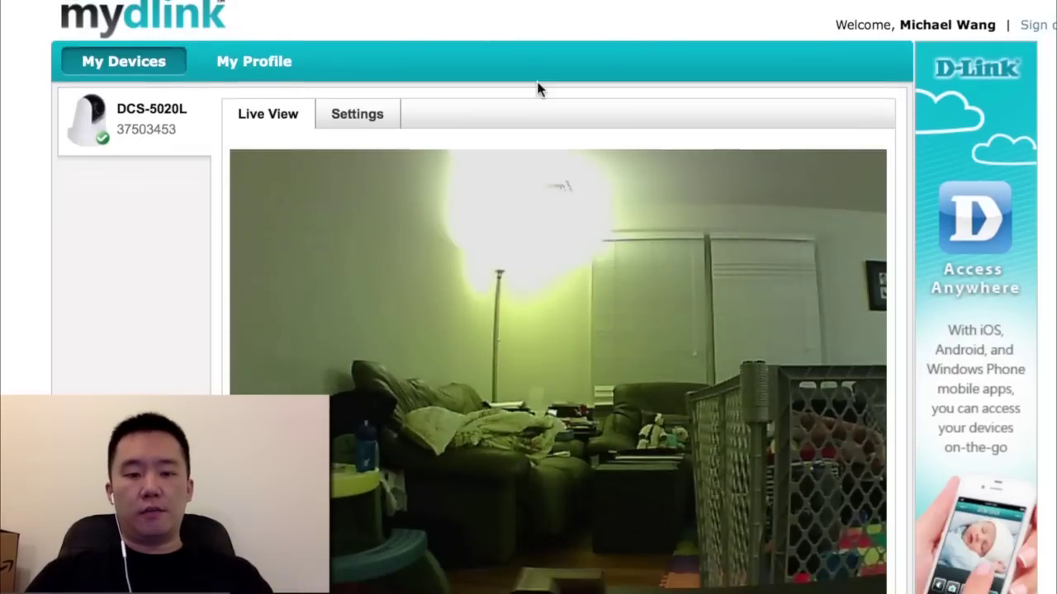
scroll(554, 276, up, 3)
scroll(553, 278, down, 1)
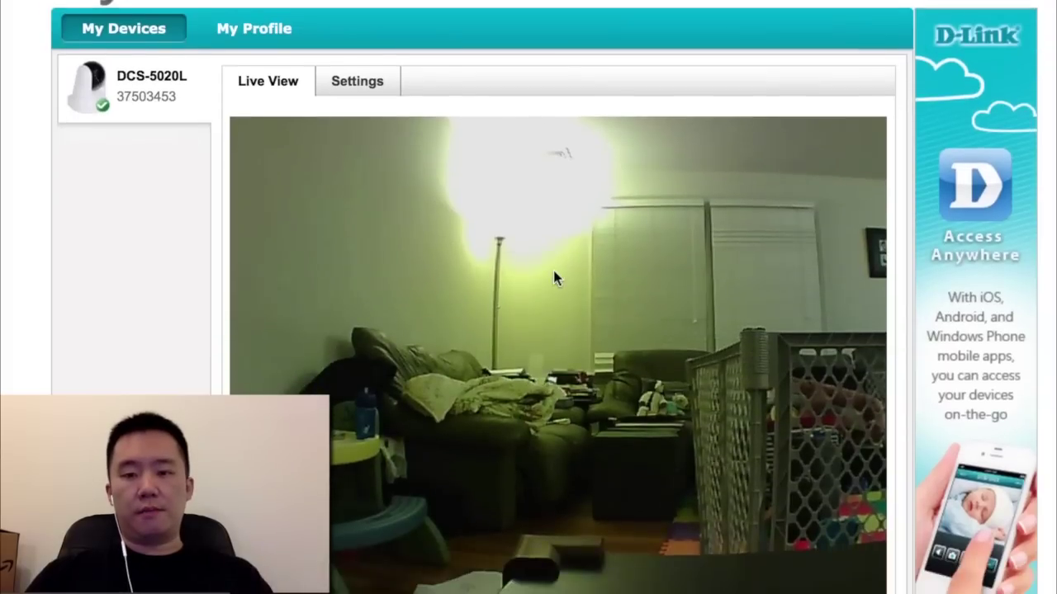
scroll(555, 278, down, 1)
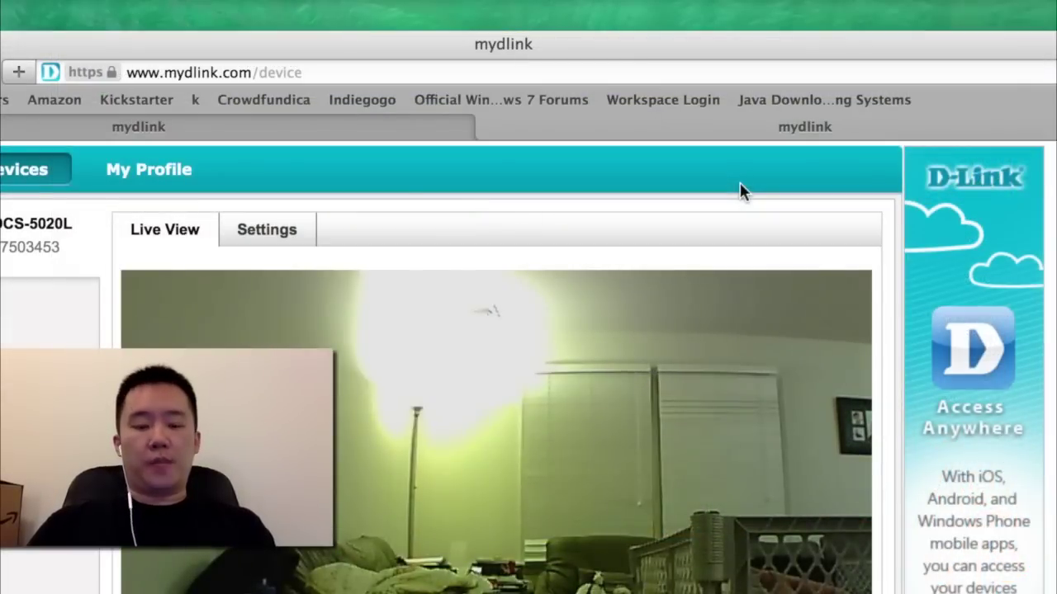
Step: Load java.com/en/download in a new Safari tab
key(super+t)
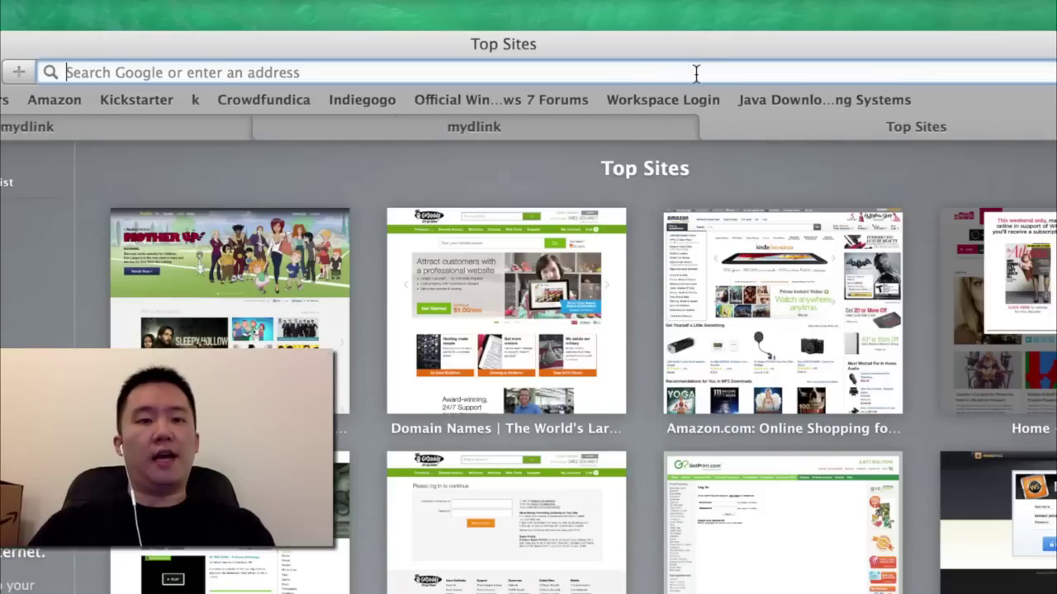
text(java)
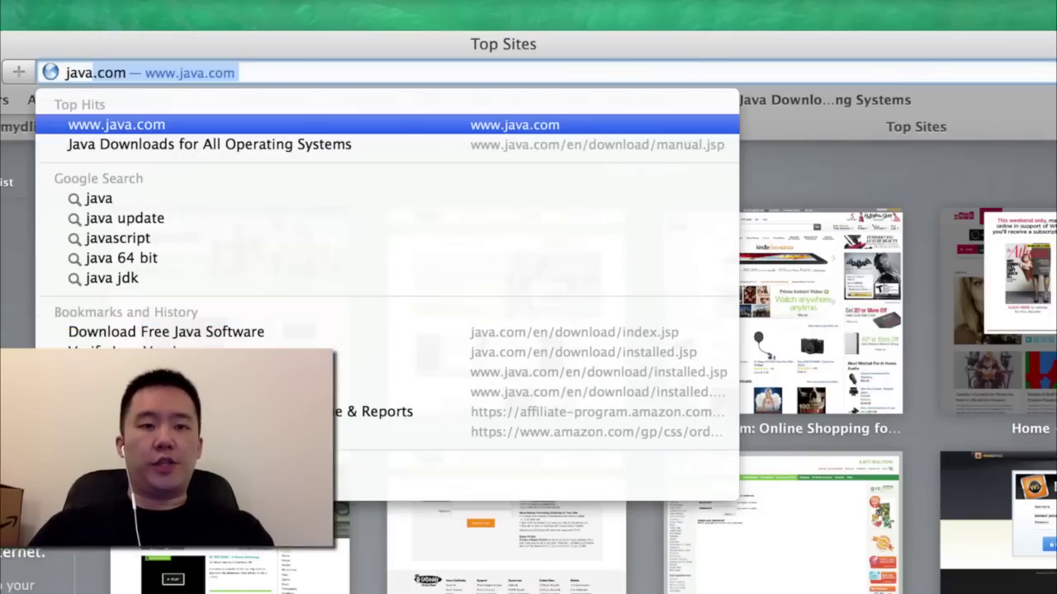
text(.com/)
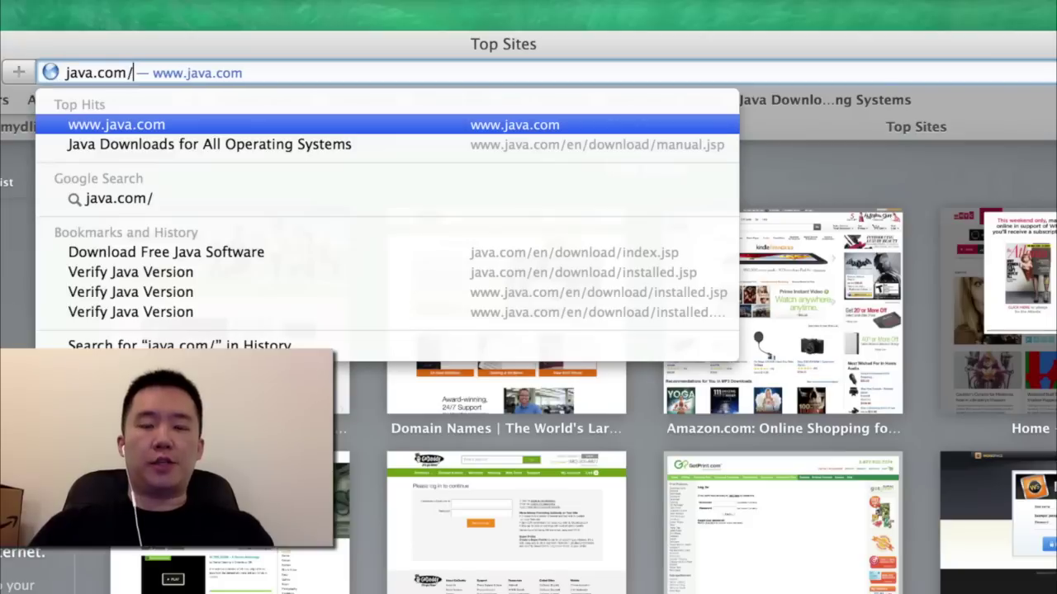
text(en/download)
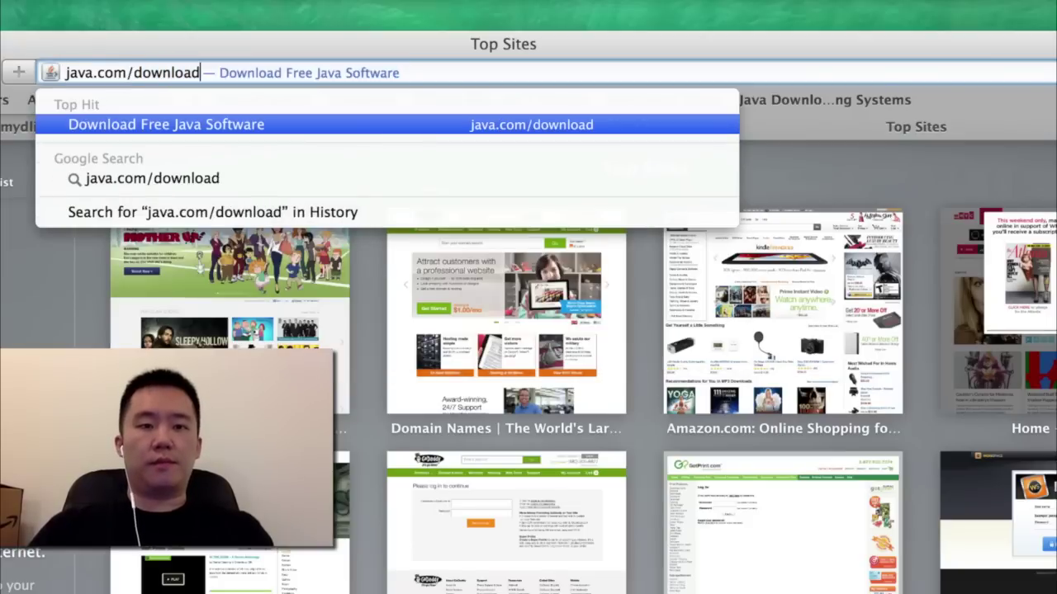
key(Return)
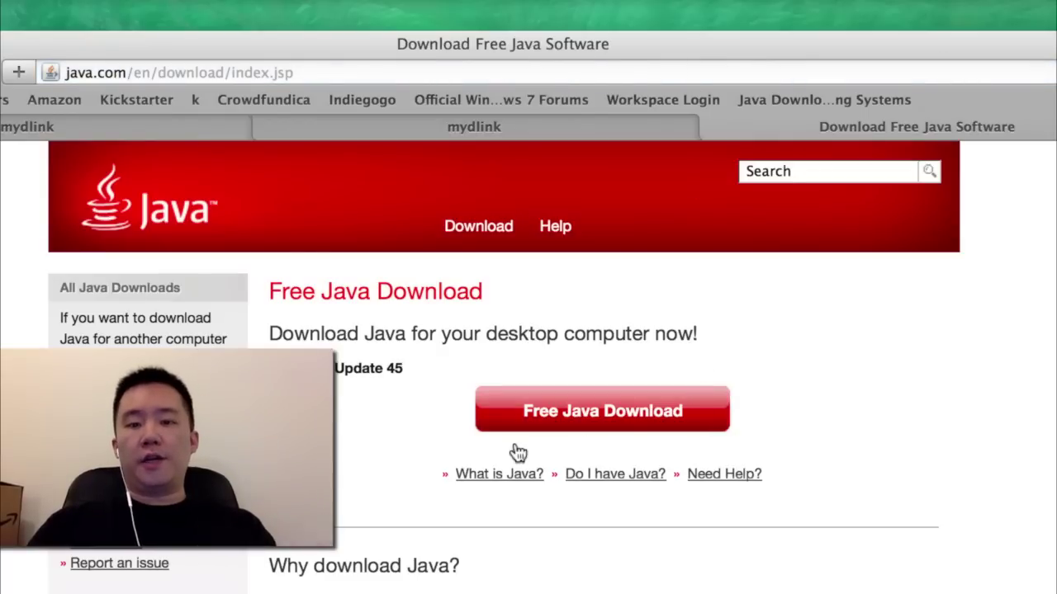